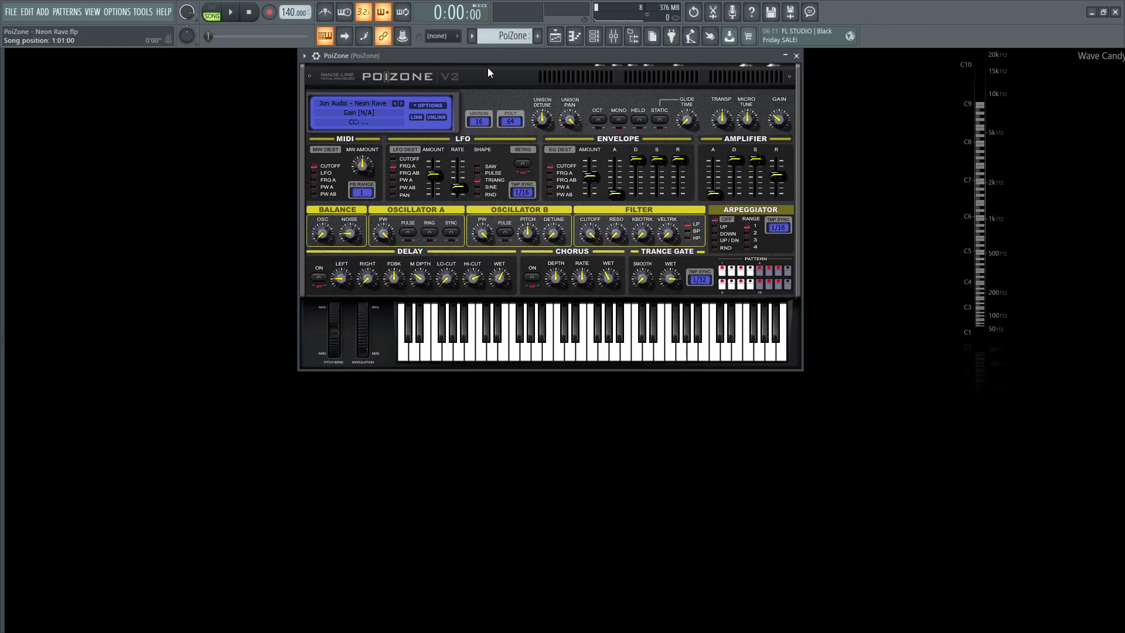
Audition the Neon Rave patch, then raise PoiZone's Unison Detune to 49 %
{"action": "key", "text": "space"}
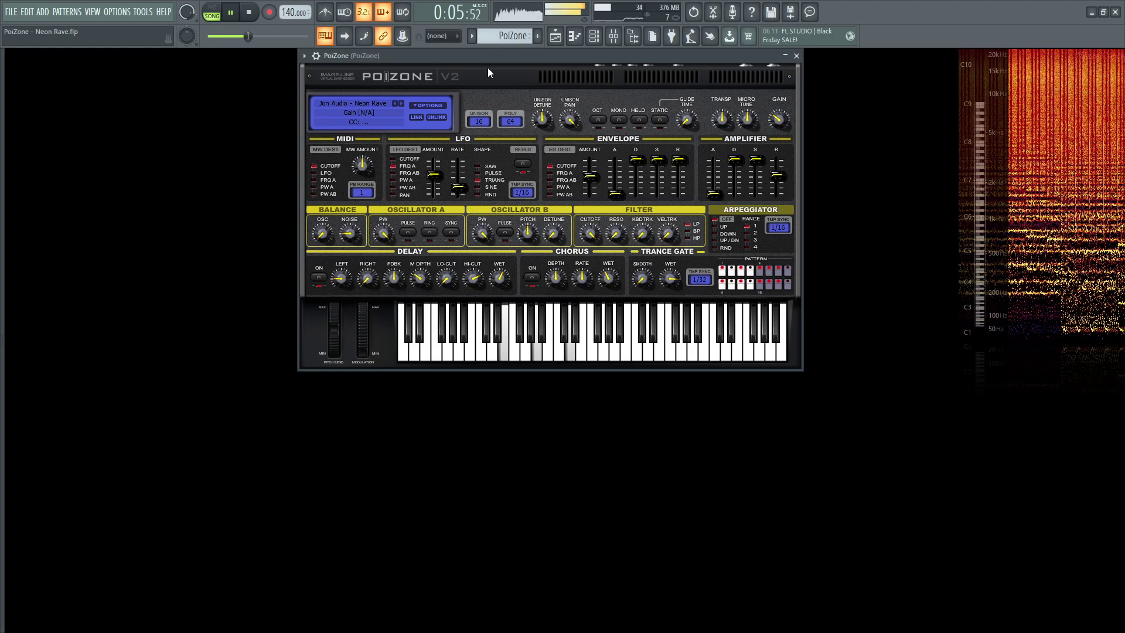
{"action": "key", "text": "space"}
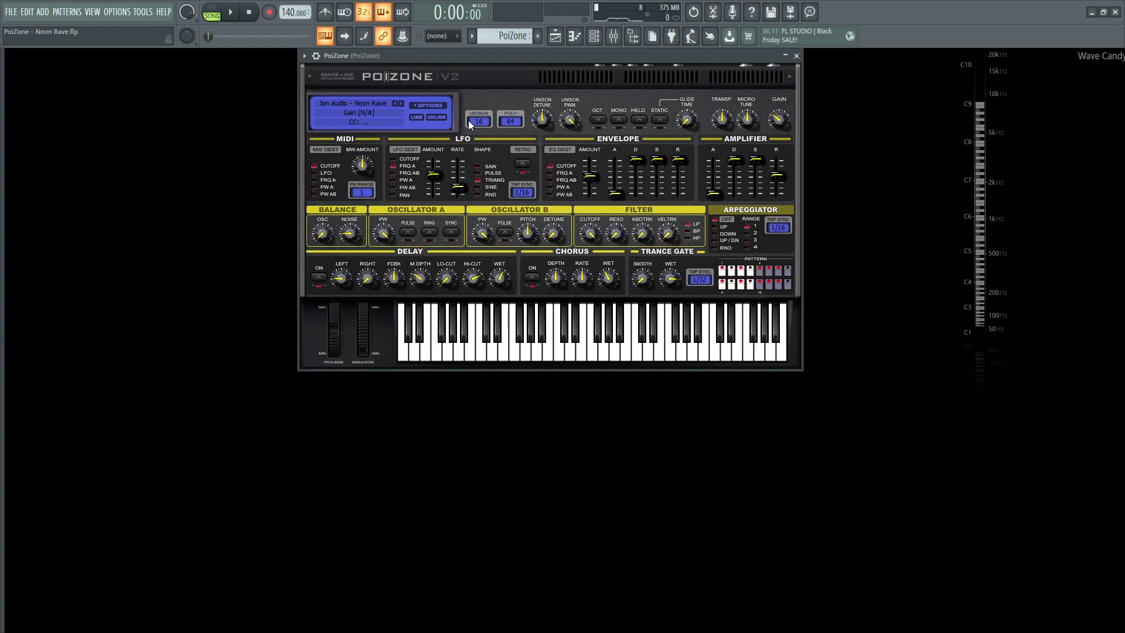
{"action": "left_click", "coordinate": [540, 121]}
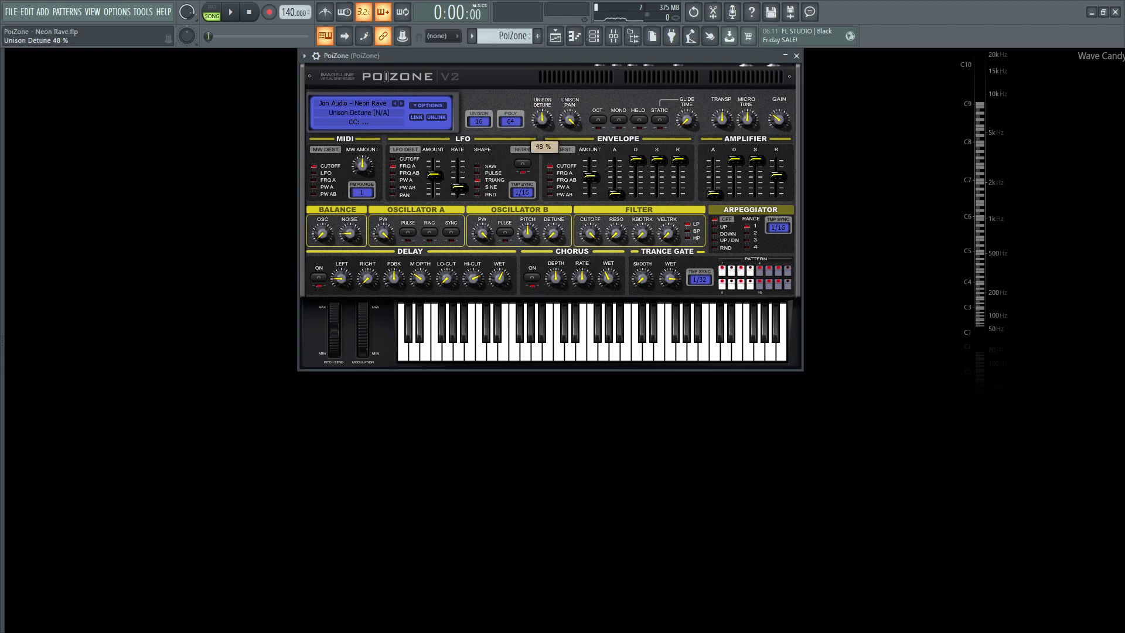
{"action": "left_click_drag", "start_coordinate": [540, 120], "coordinate": [544, 102]}
{"action": "mouse_move", "coordinate": [778, 121]}
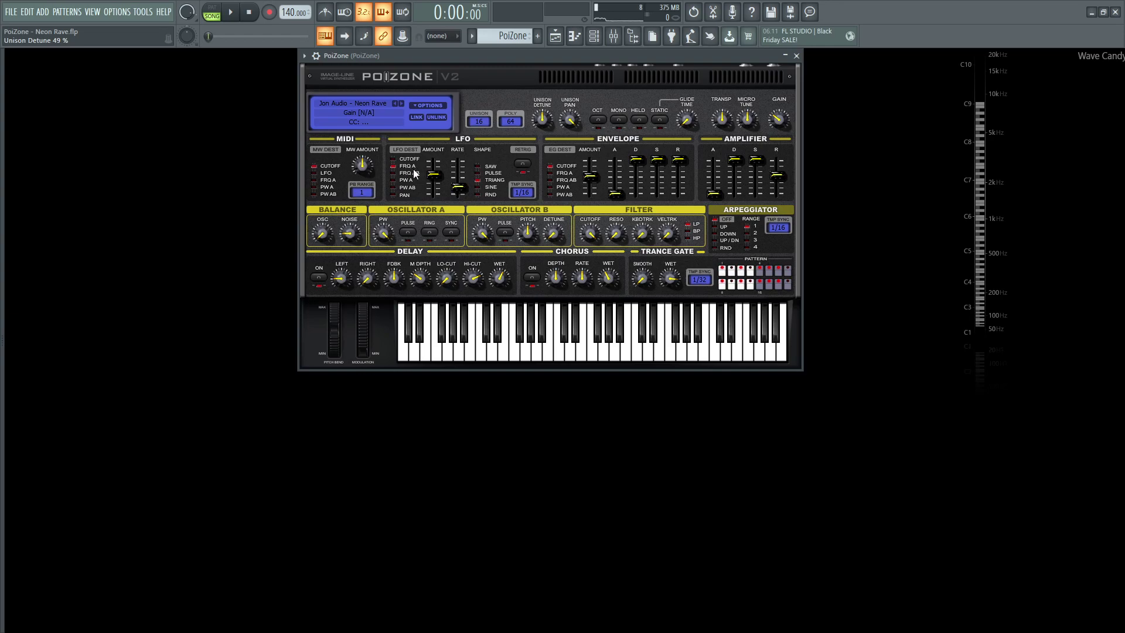
{"action": "left_click", "coordinate": [434, 174]}
{"action": "key", "text": "space"}
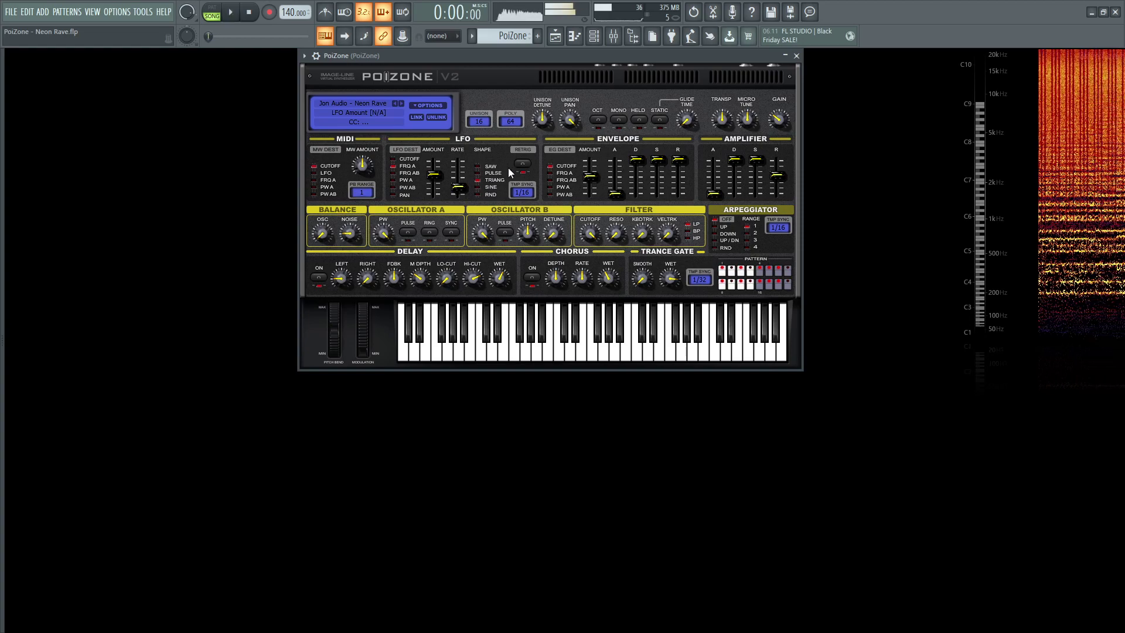
{"action": "key", "text": "F5"}
{"action": "key", "text": "space"}
{"action": "key", "text": "F5"}
{"action": "key", "text": "space"}
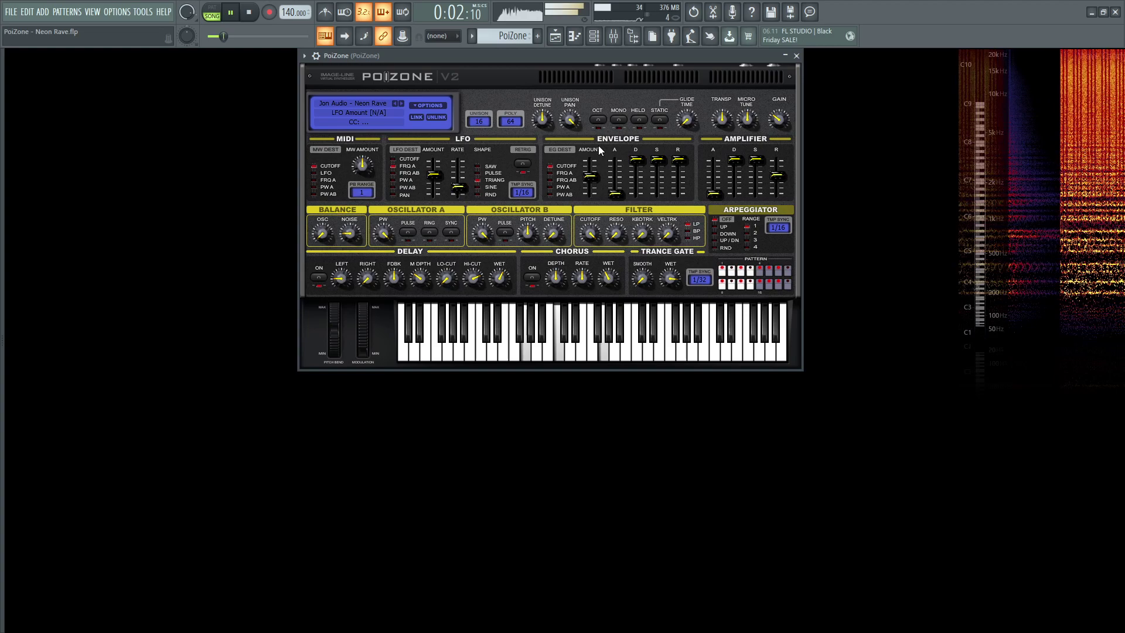
{"action": "key", "text": "space"}
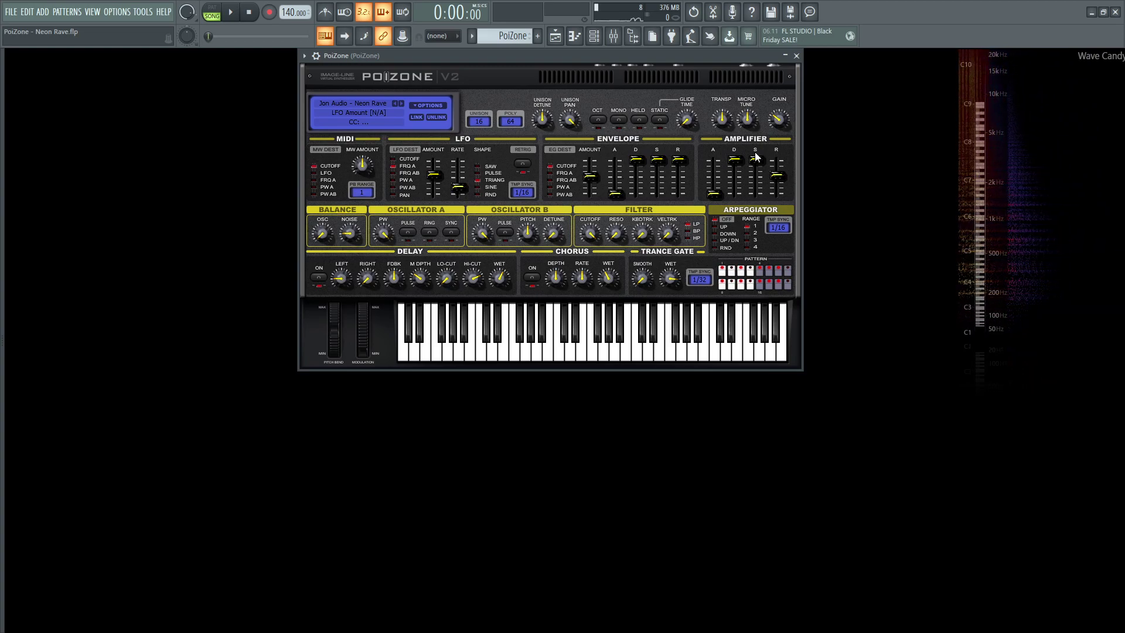
{"action": "left_click", "coordinate": [778, 176]}
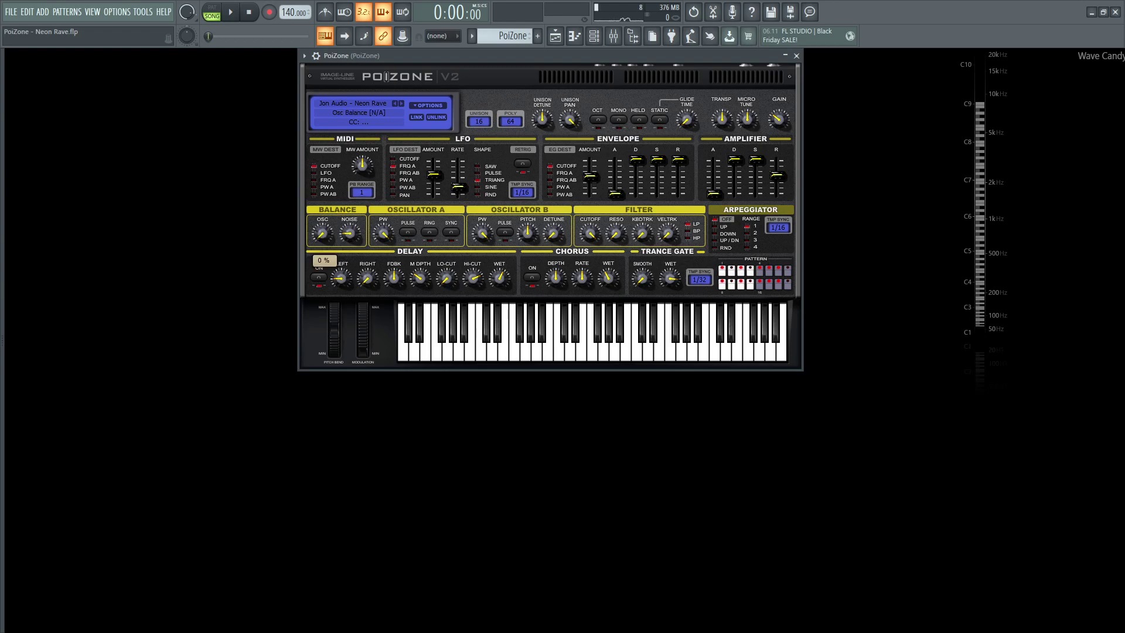
{"action": "mouse_move", "coordinate": [340, 277]}
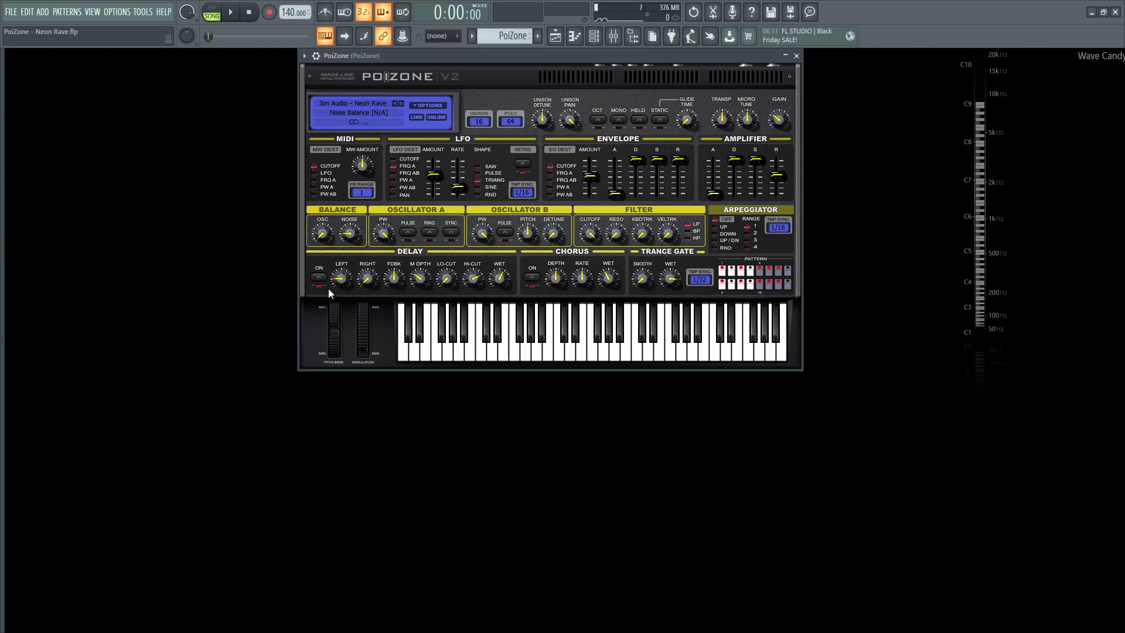
{"action": "left_click", "coordinate": [341, 279]}
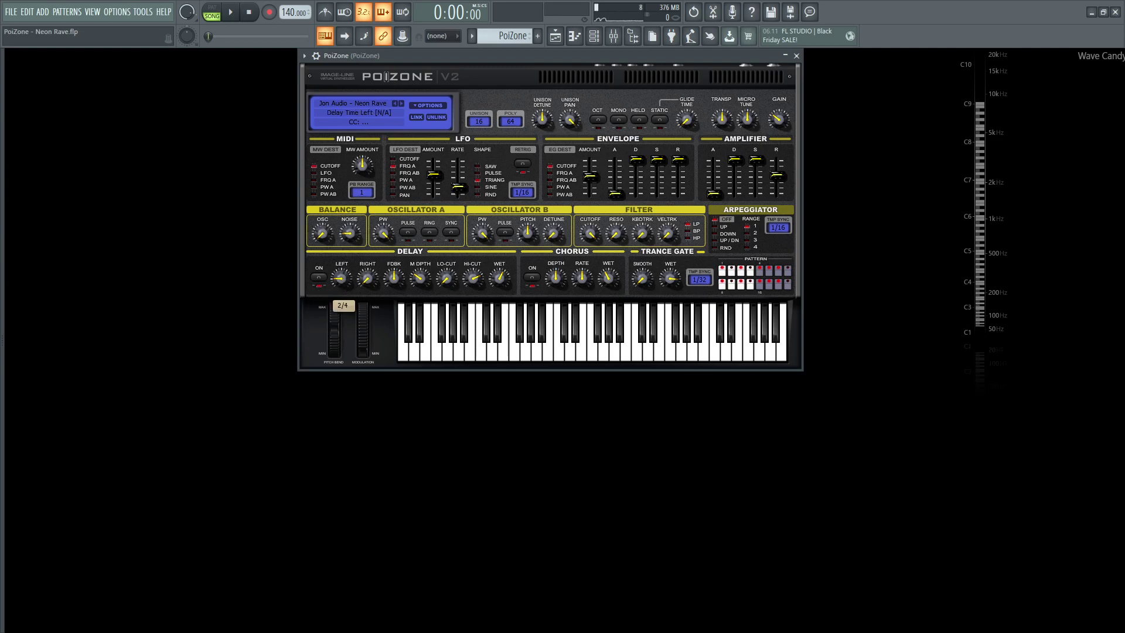
{"action": "left_click", "coordinate": [368, 279]}
{"action": "left_click", "coordinate": [394, 279]}
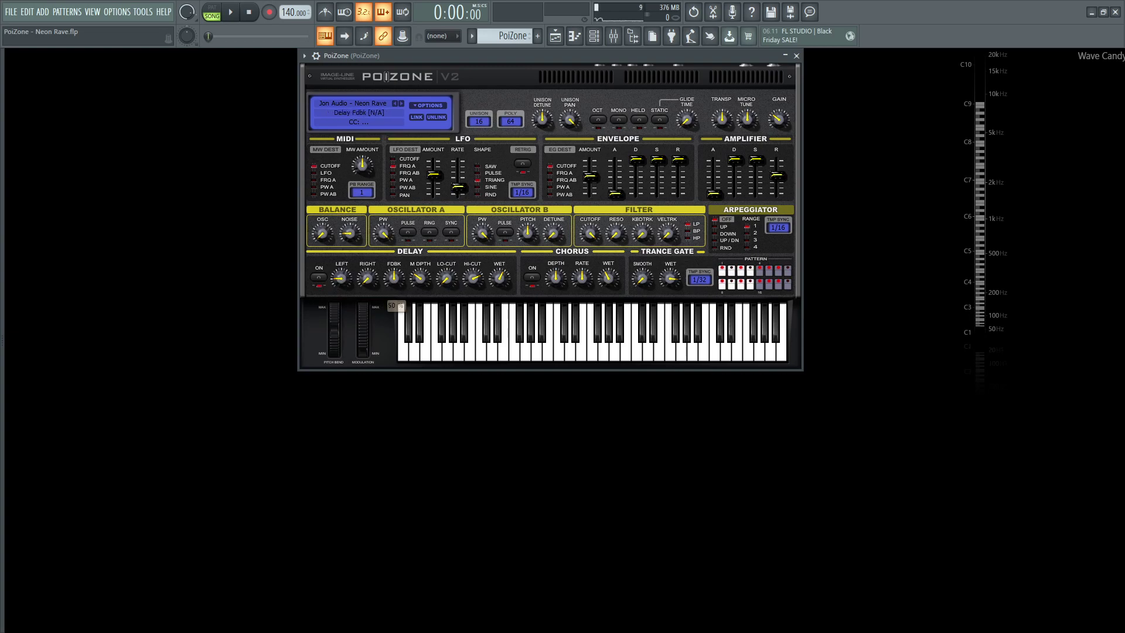
{"action": "left_click", "coordinate": [420, 286]}
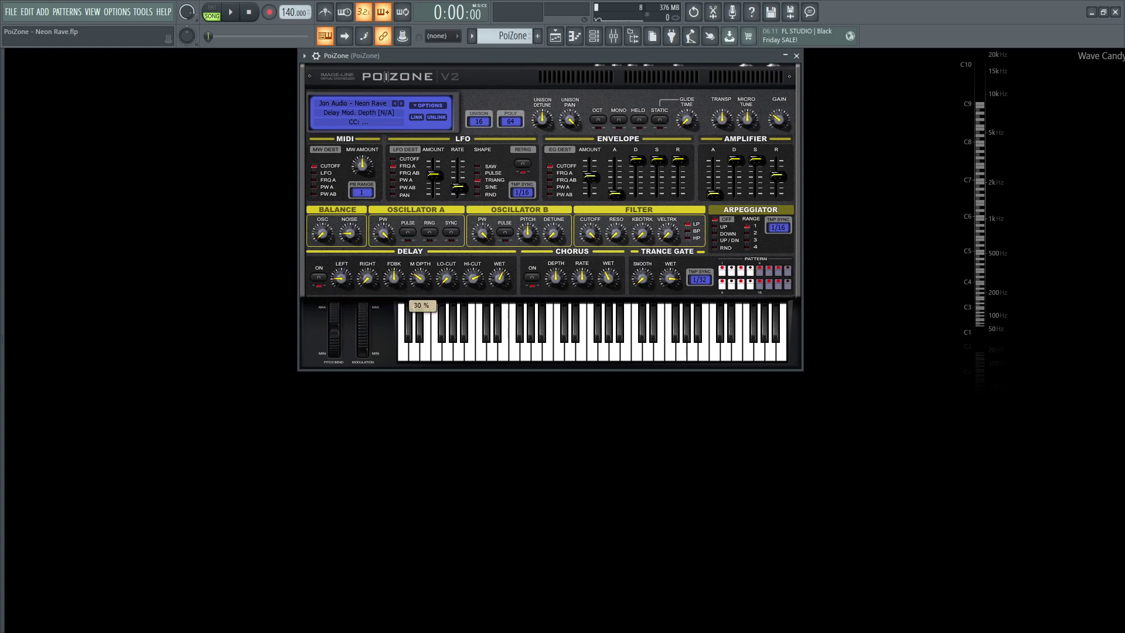
{"action": "left_click", "coordinate": [448, 286]}
{"action": "left_click", "coordinate": [473, 280]}
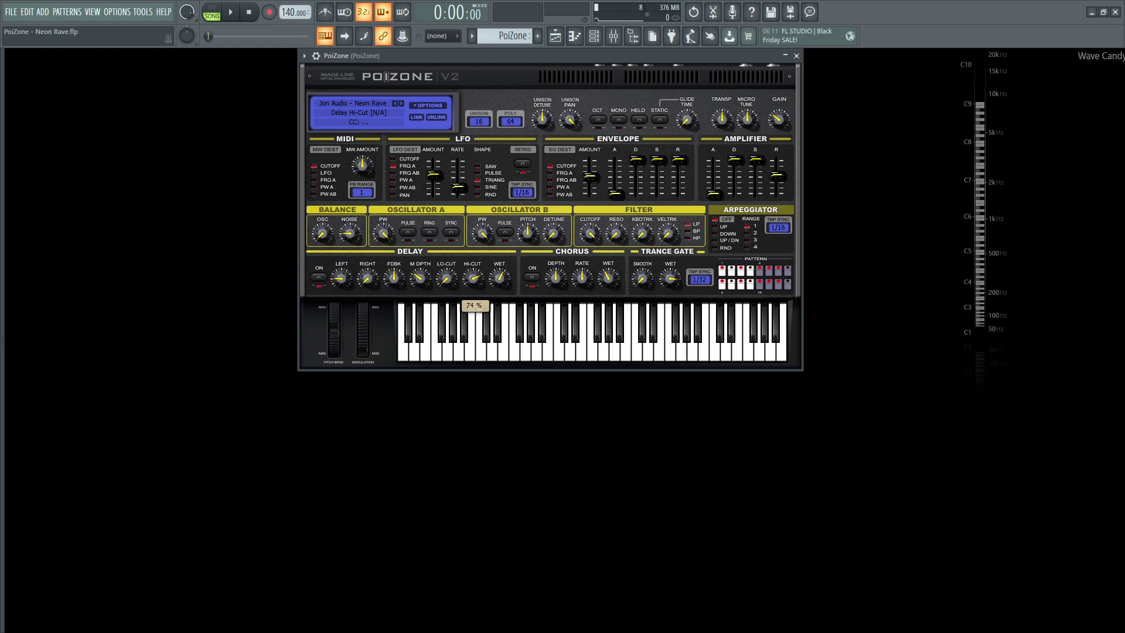
{"action": "left_click", "coordinate": [500, 279]}
{"action": "key", "text": "e"}
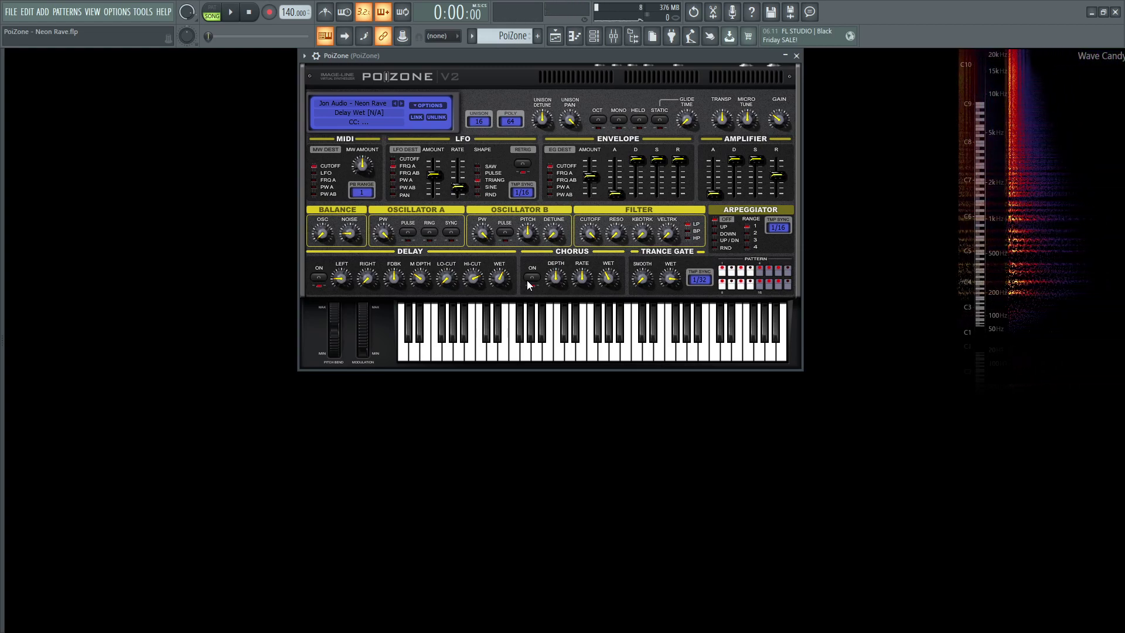
{"action": "key", "text": "e"}
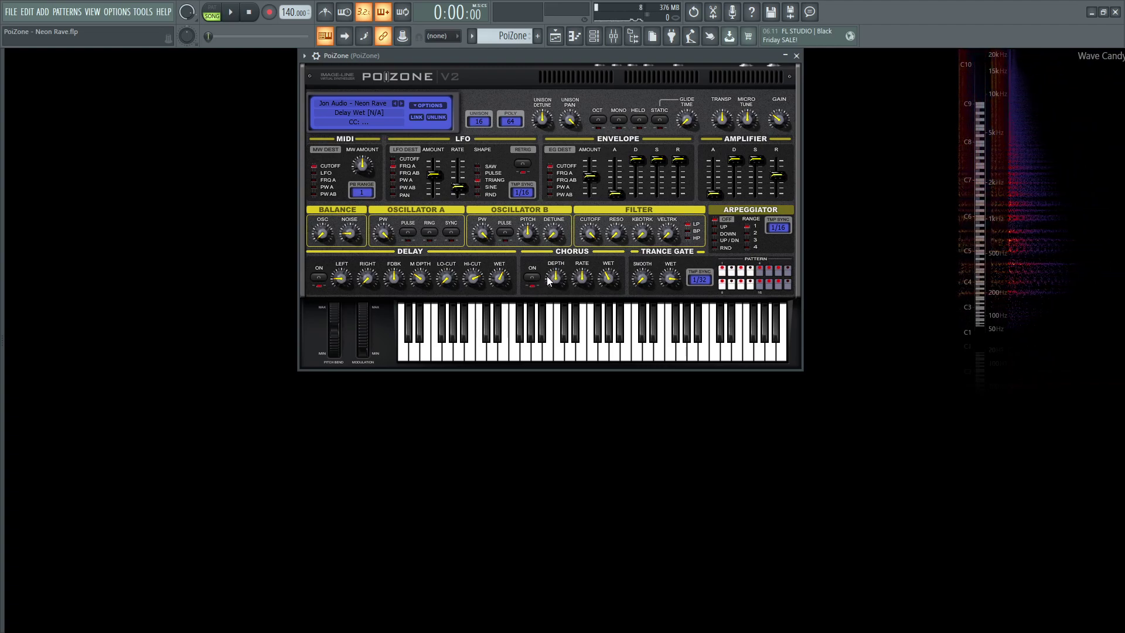
Set the PoiZone chorus depth to 40 % and audition the result
{"action": "left_click_drag", "start_coordinate": [558, 280], "coordinate": [609, 278]}
{"action": "key", "text": "space"}
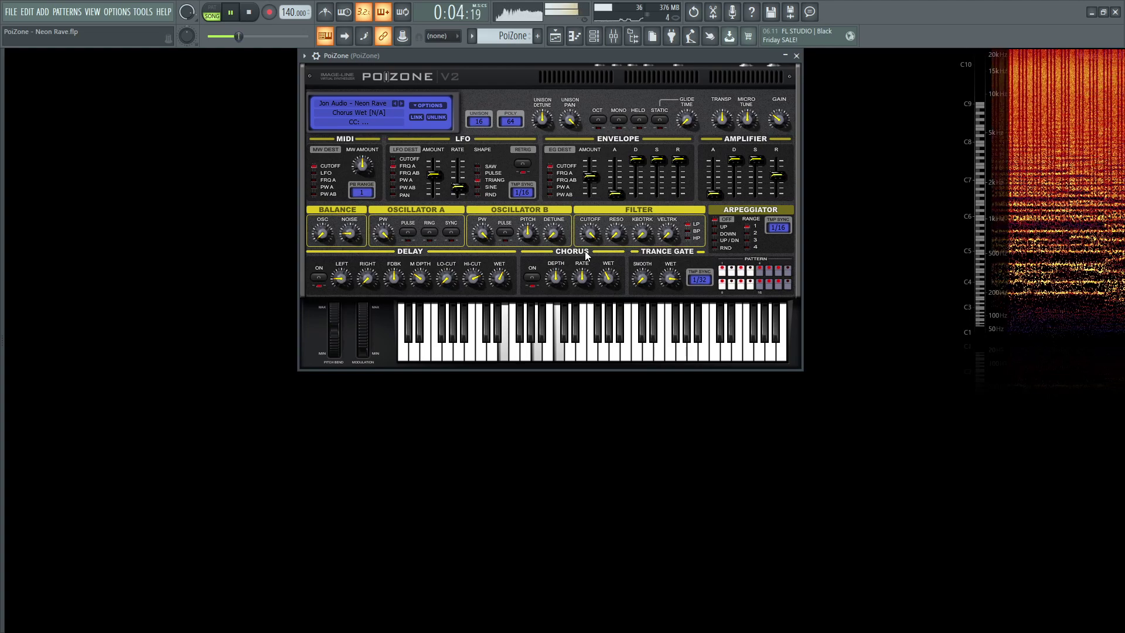
{"action": "key", "text": "space"}
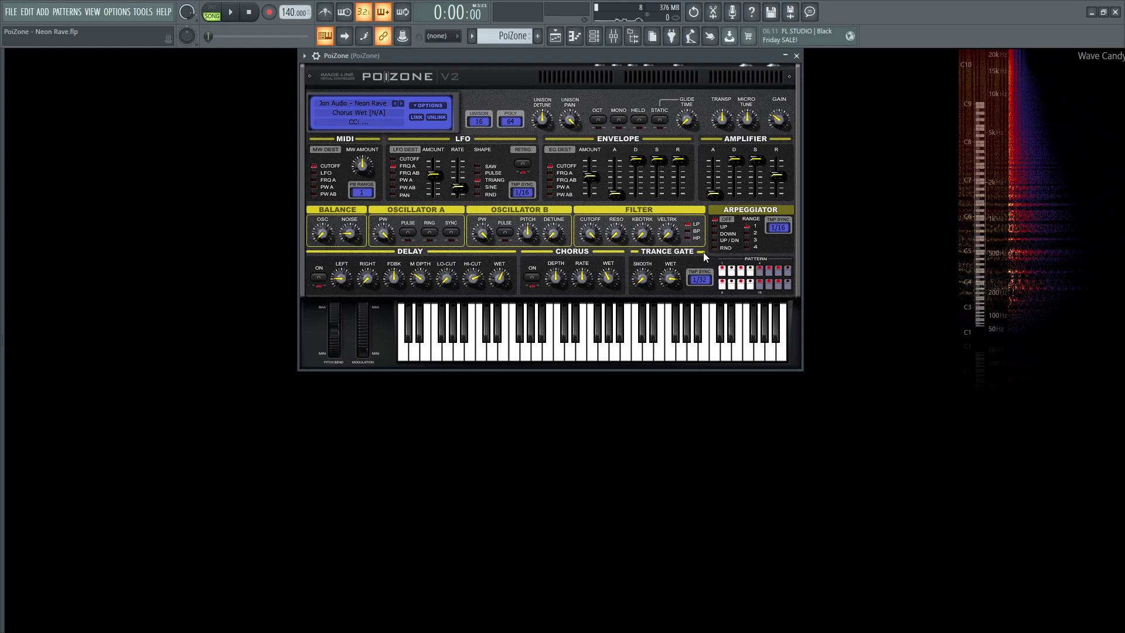
Enable Trance Gate Wet and Smooth, and switch off the first pattern step
{"action": "left_click", "coordinate": [671, 278]}
{"action": "left_click", "coordinate": [642, 278]}
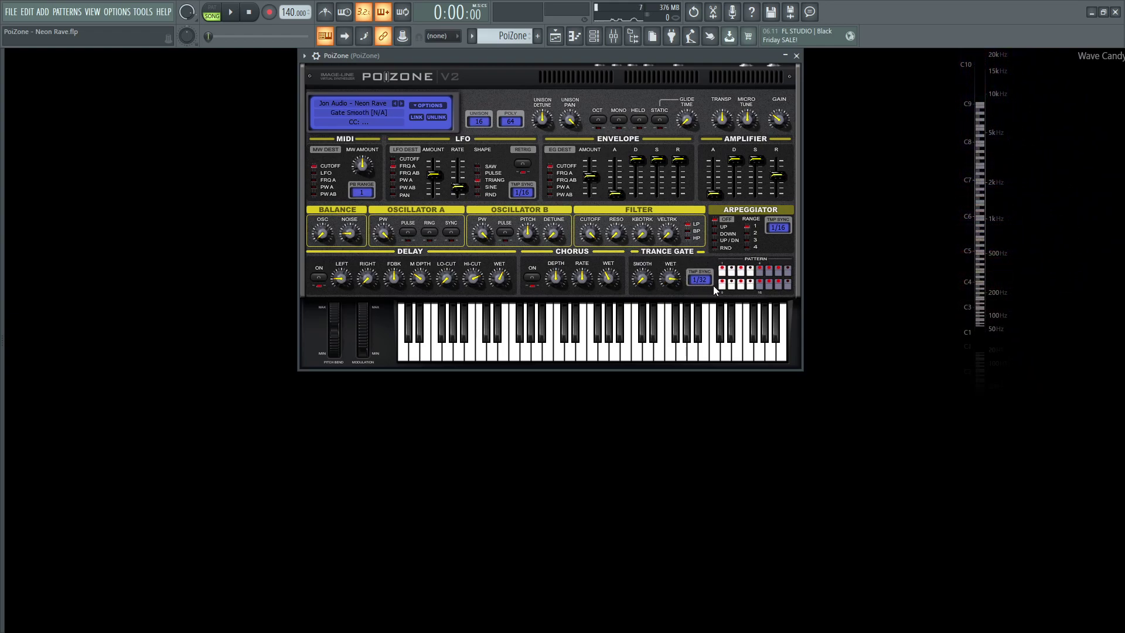
{"action": "left_click", "coordinate": [725, 271]}
{"action": "key", "text": "space"}
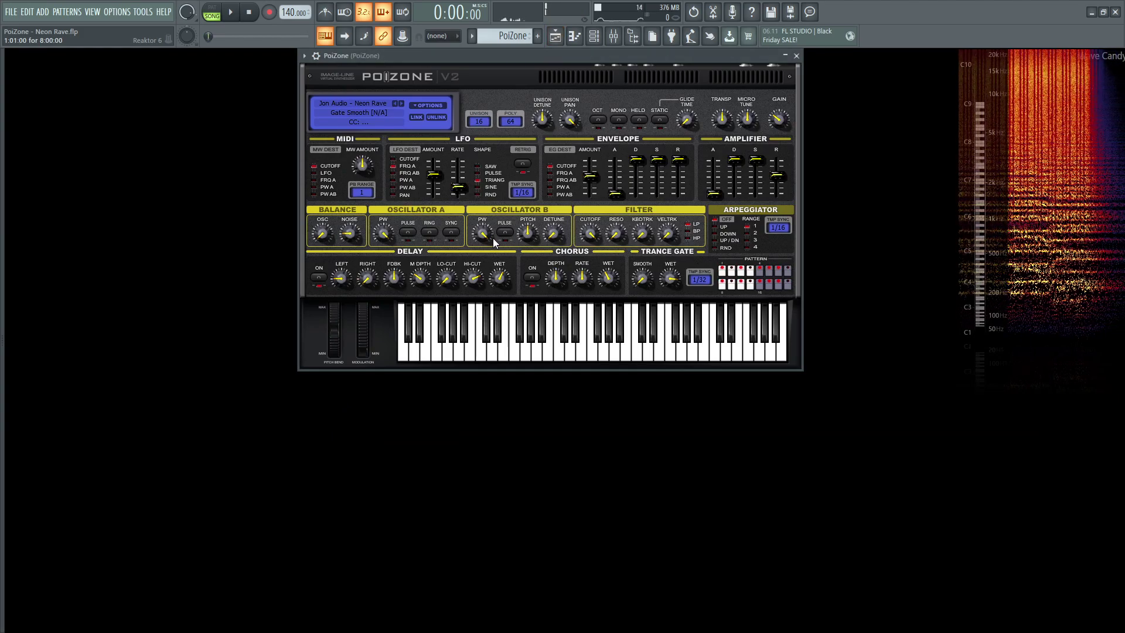
Open the mixer and view the PoiZone insert's Fruity parametric EQ 2 during playback
{"action": "key", "text": "F9"}
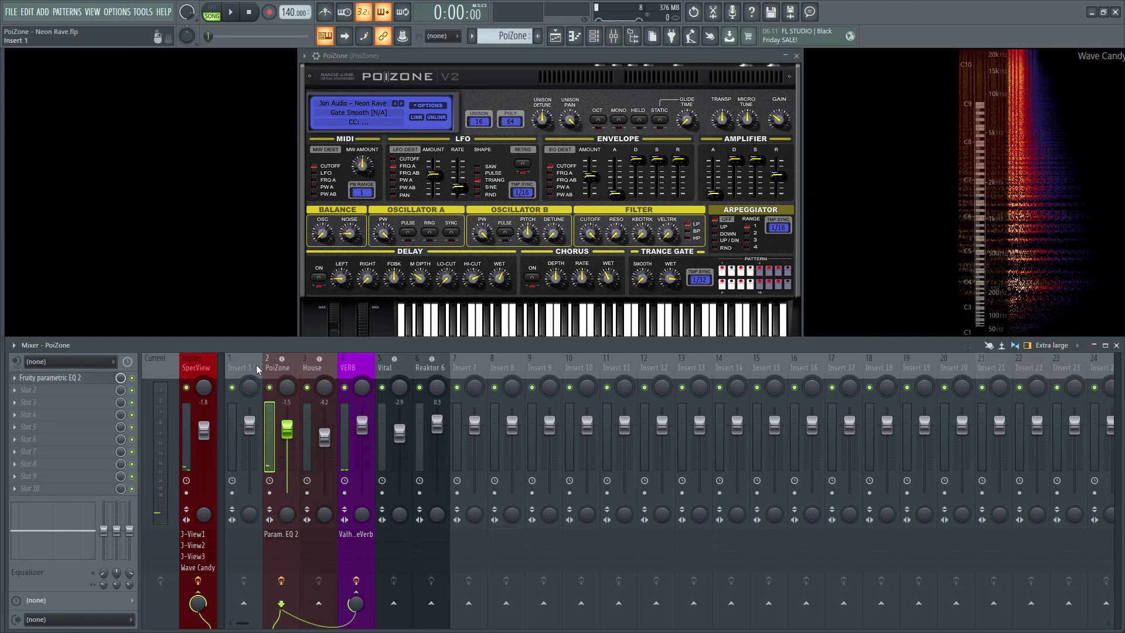
{"action": "left_click", "coordinate": [73, 378]}
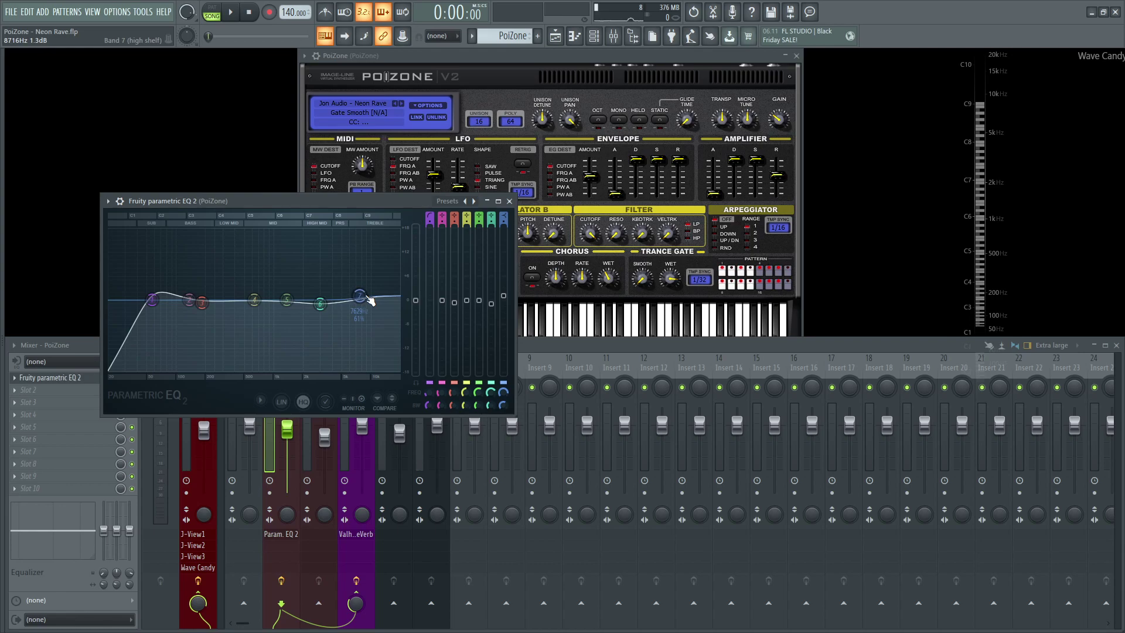
{"action": "key", "text": "space"}
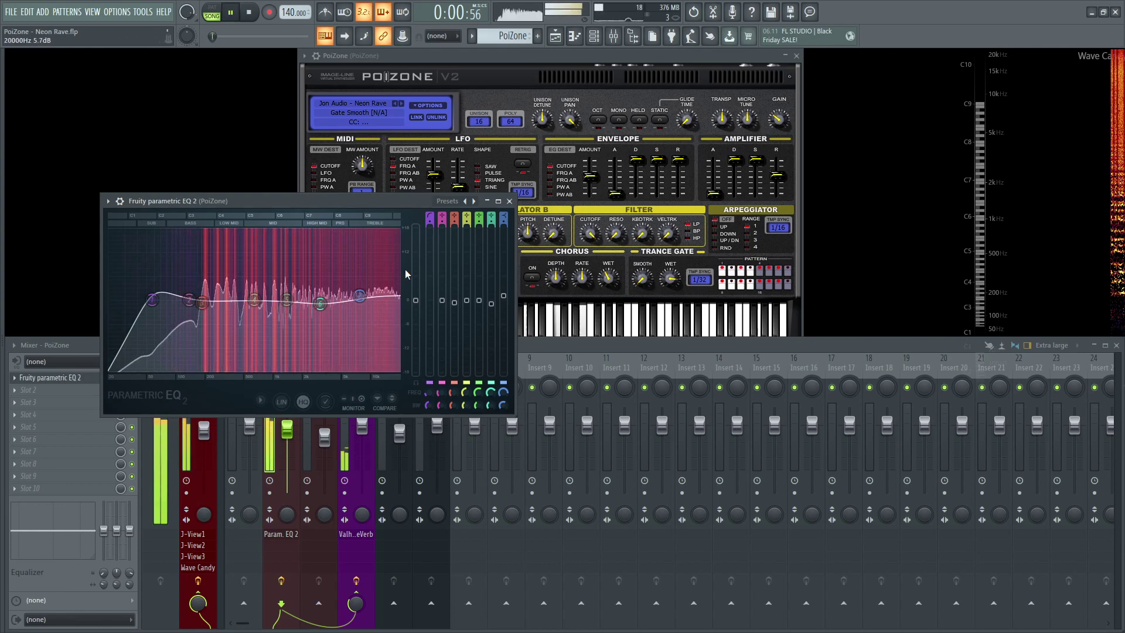
{"action": "key", "text": "Escape"}
{"action": "key", "text": "space"}
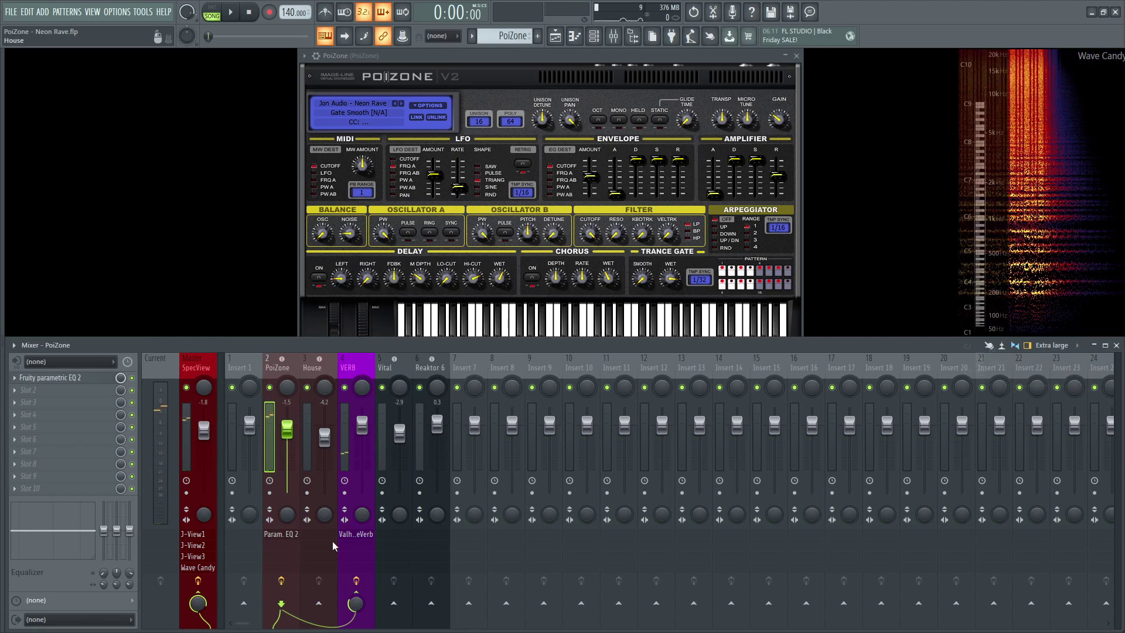
Unsolo the PoiZone track so House, Vital and Reaktor 6 play too
{"action": "key", "text": "F5"}
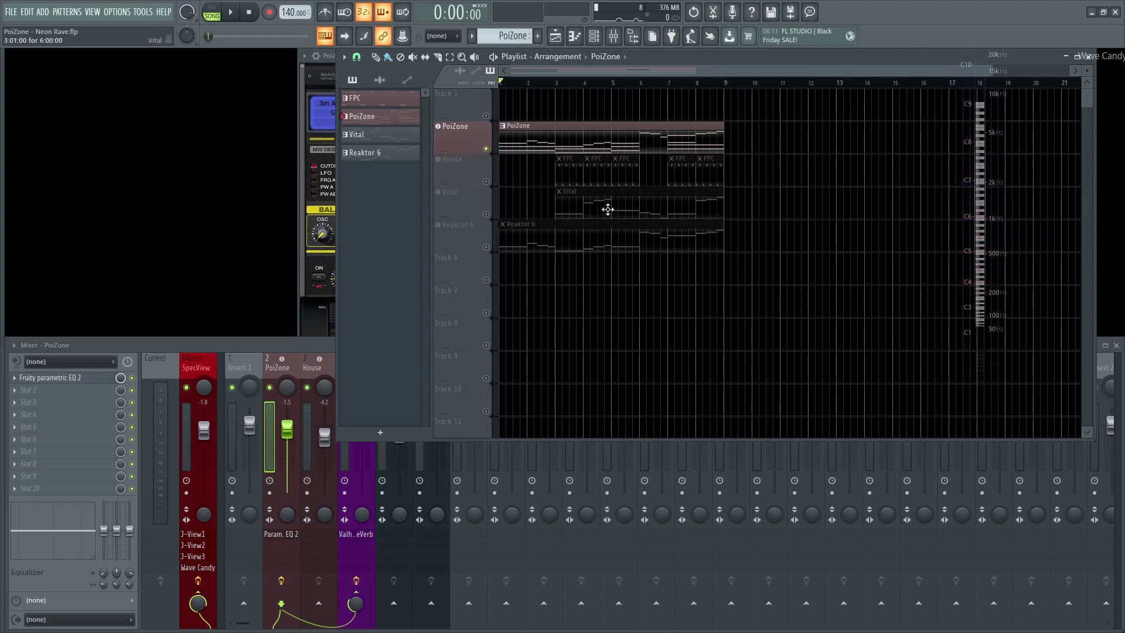
{"action": "right_click", "coordinate": [486, 148]}
{"action": "key", "text": "space"}
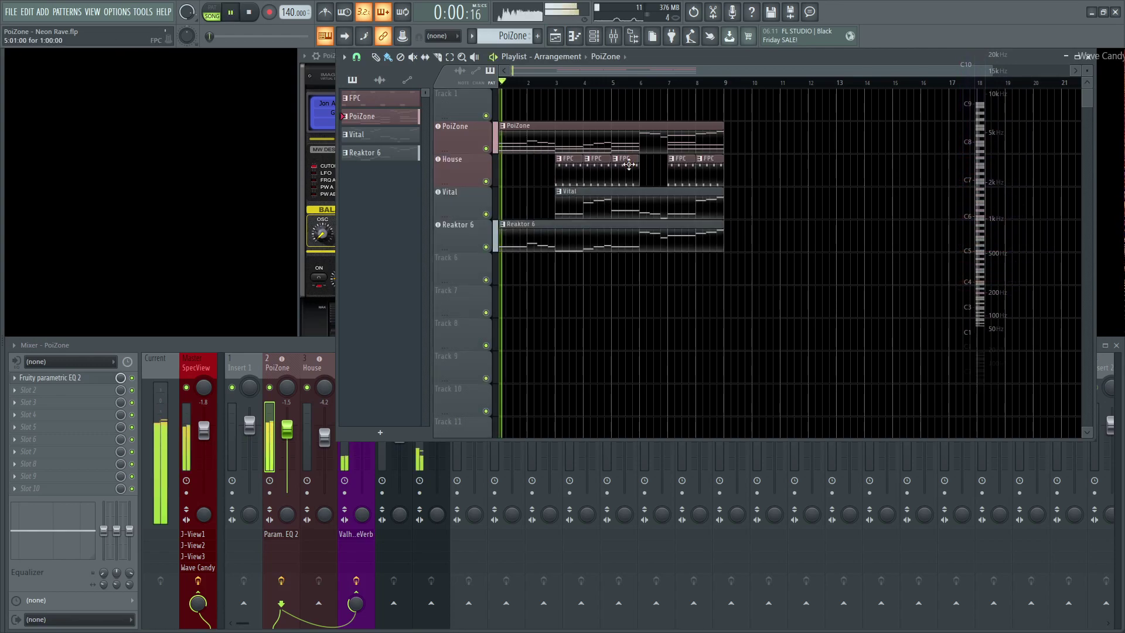
Close the mixer and Playlist, leaving only PoiZone open, and restart playback
{"action": "key", "text": "F9"}
{"action": "key", "text": "F5"}
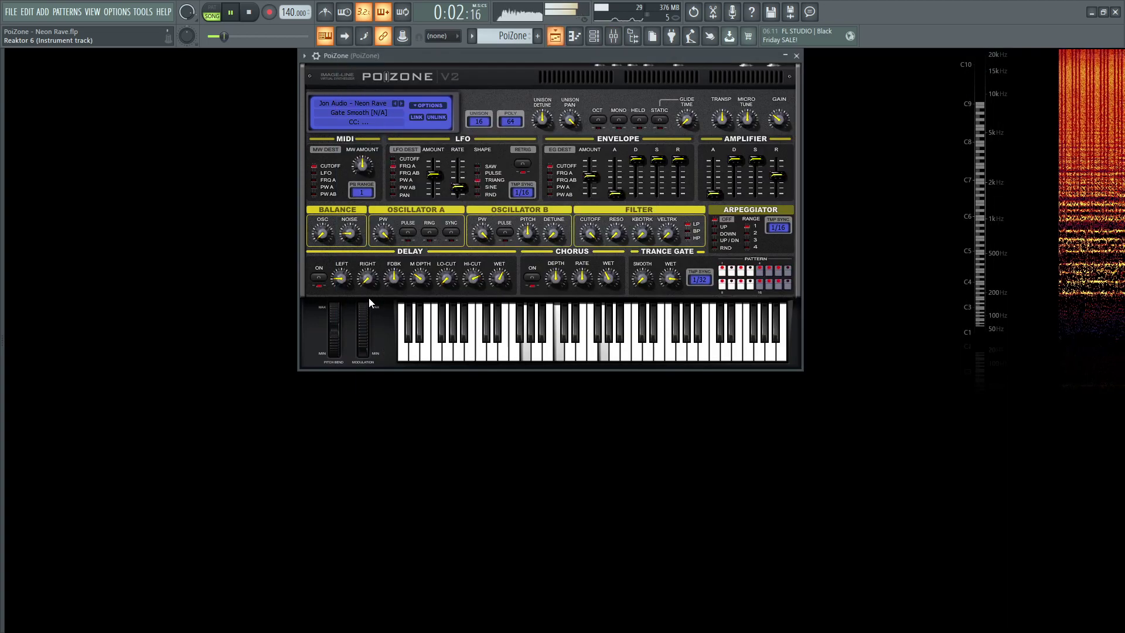
{"action": "key", "text": "space"}
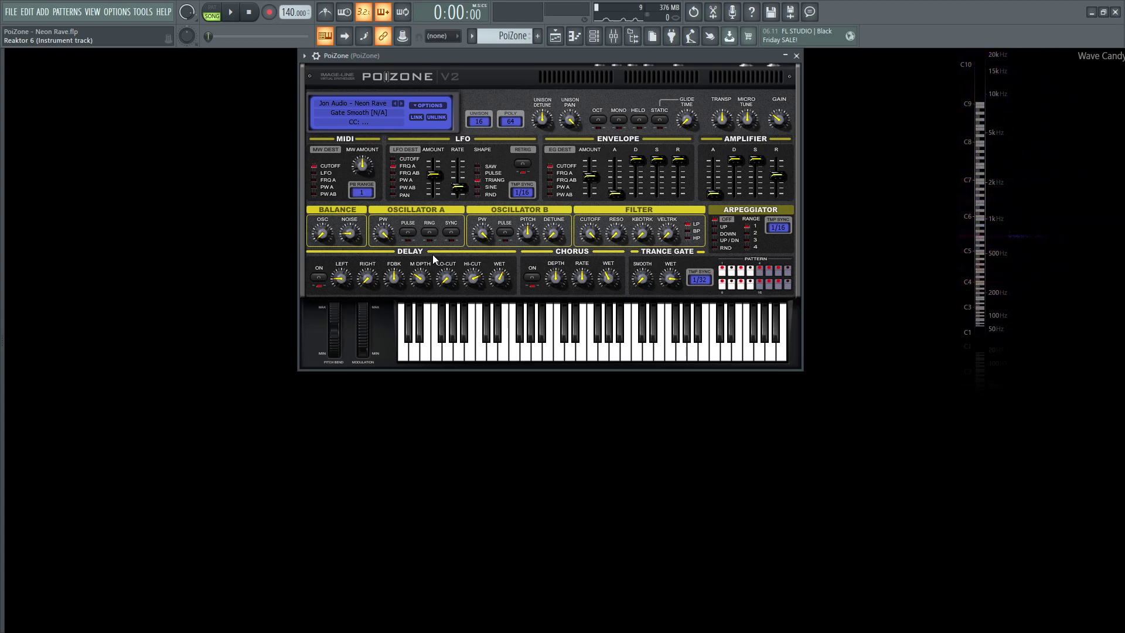
{"action": "key", "text": "space"}
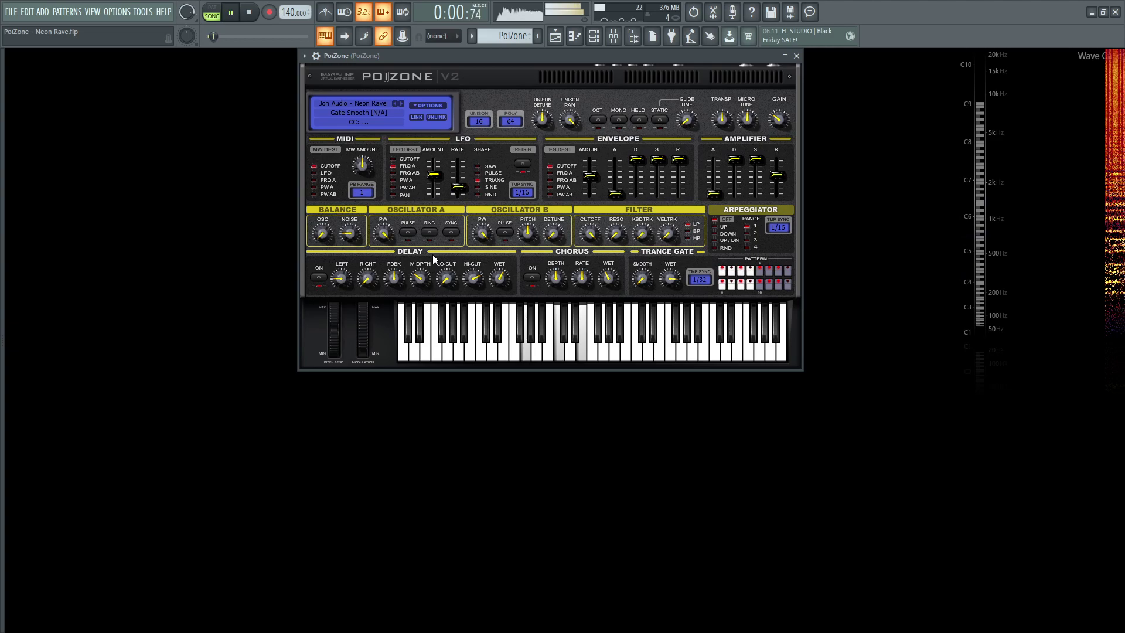